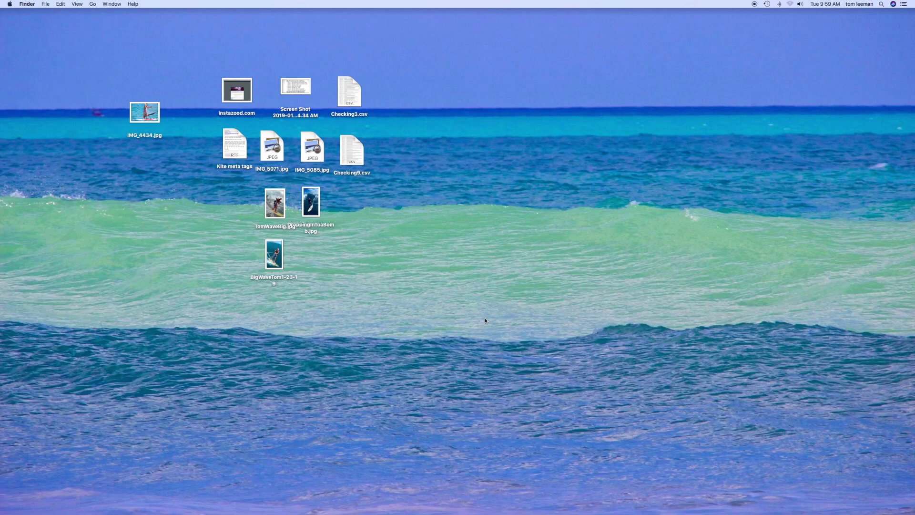
Open Image Capture and browse through the iPhone's 202 photos and videos
{"action": "mouse_move", "coordinate": [558, 504]}
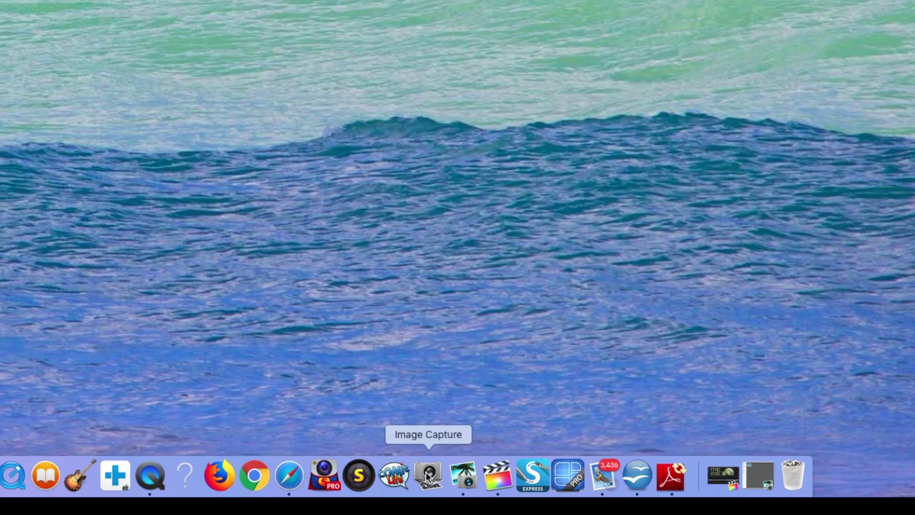
{"action": "left_click", "coordinate": [427, 475]}
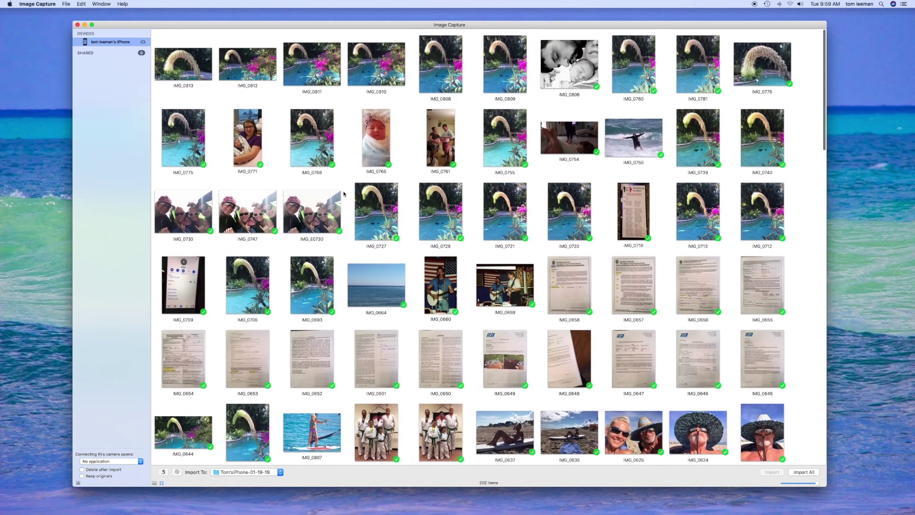
{"action": "scroll", "coordinate": [343, 193], "scroll_direction": "down", "scroll_amount": 10}
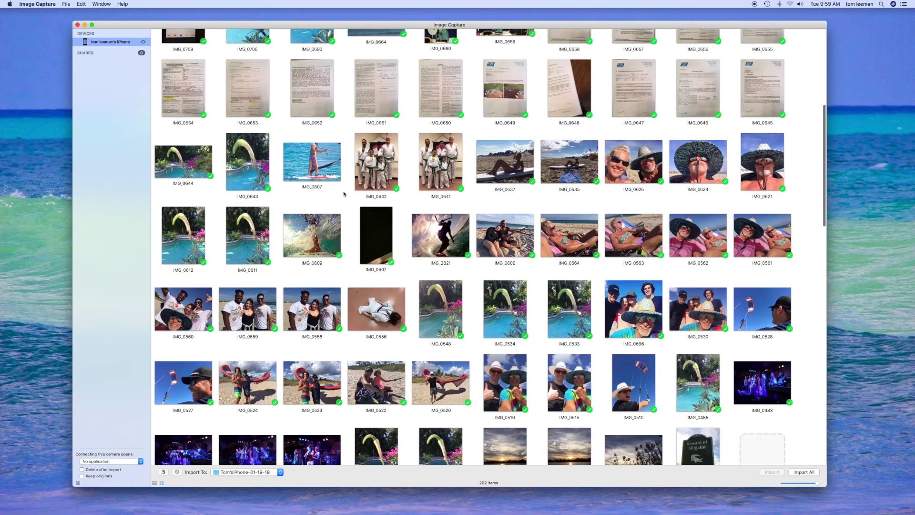
{"action": "scroll", "coordinate": [344, 193], "scroll_direction": "down", "scroll_amount": 5}
{"action": "scroll", "coordinate": [343, 194], "scroll_direction": "up", "scroll_amount": 5}
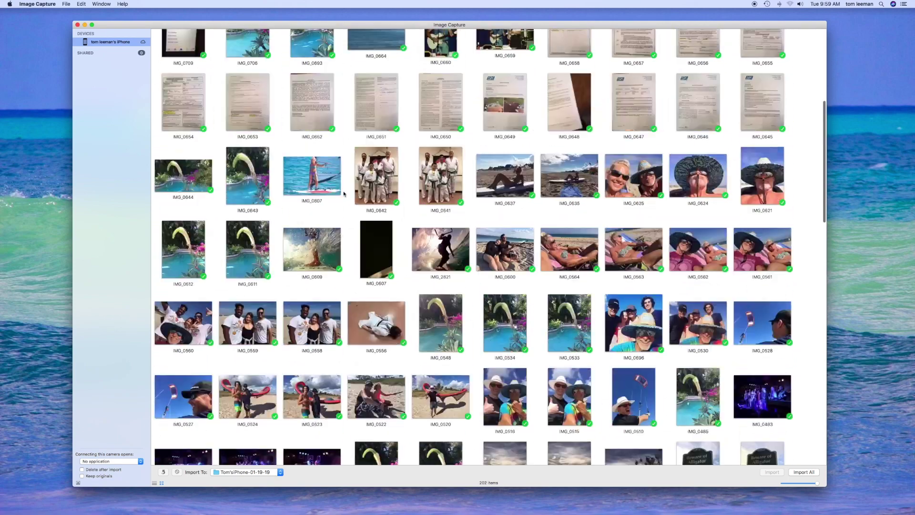
{"action": "scroll", "coordinate": [343, 194], "scroll_direction": "up", "scroll_amount": 8}
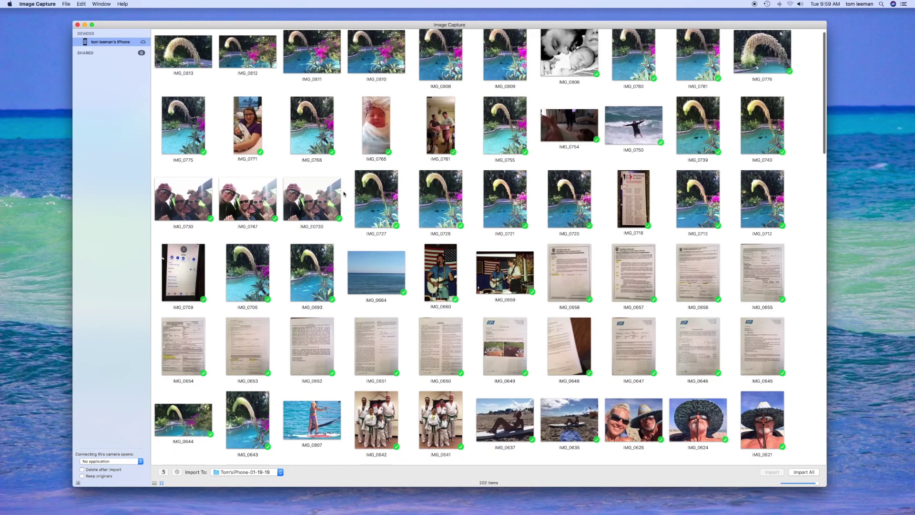
{"action": "scroll", "coordinate": [343, 193], "scroll_direction": "down", "scroll_amount": 20}
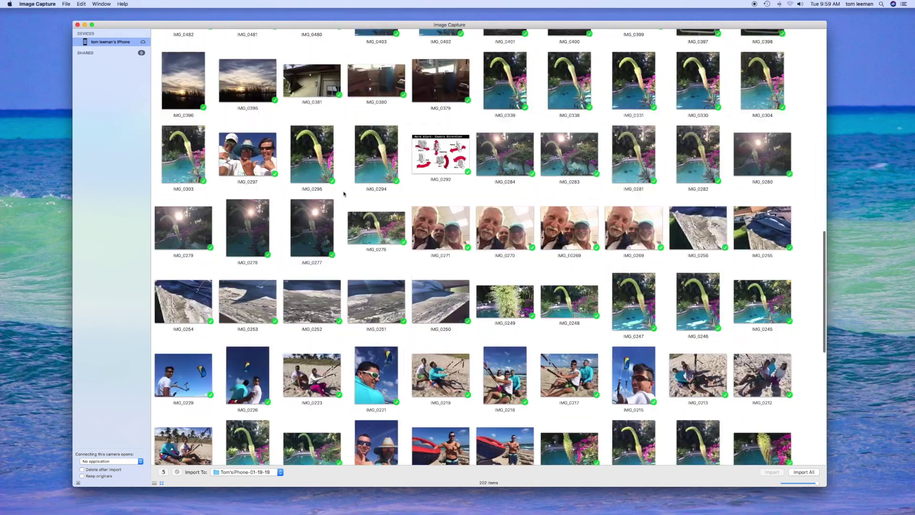
{"action": "scroll", "coordinate": [344, 194], "scroll_direction": "down", "scroll_amount": 3}
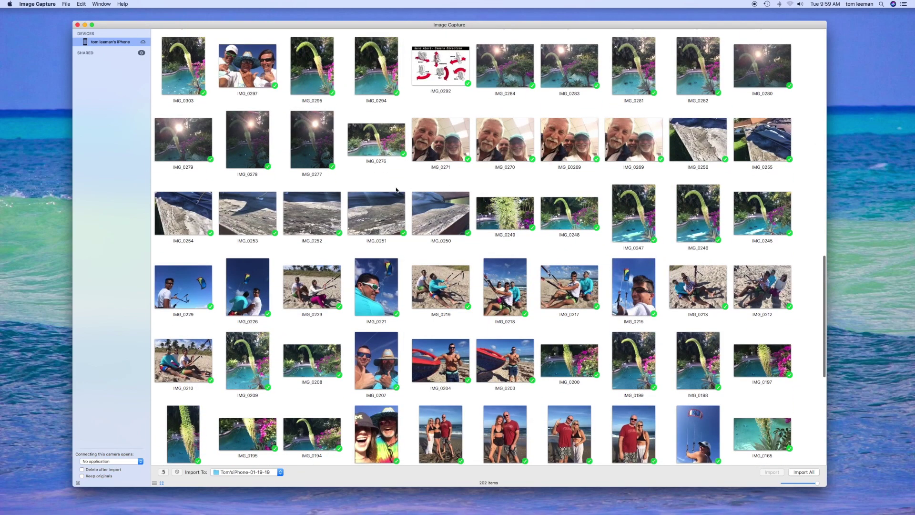
{"action": "scroll", "coordinate": [396, 190], "scroll_direction": "down", "scroll_amount": 6}
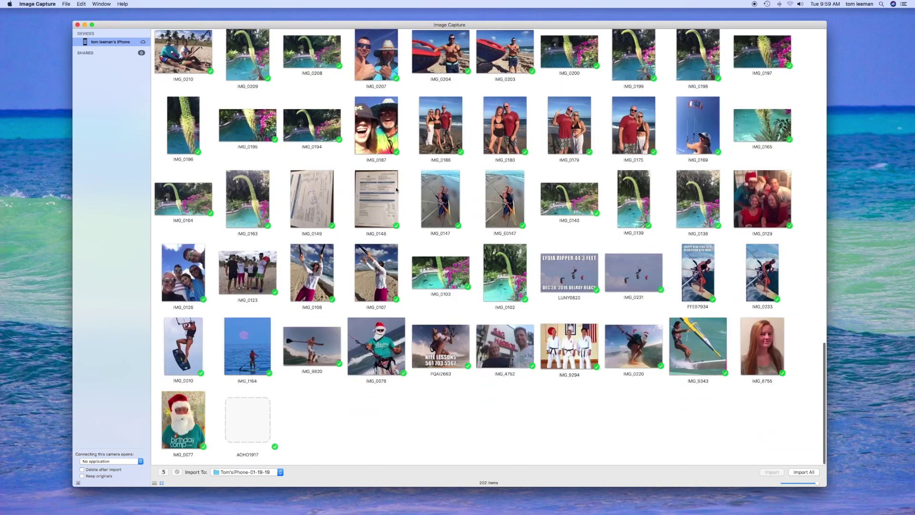
{"action": "scroll", "coordinate": [396, 189], "scroll_direction": "up", "scroll_amount": 20}
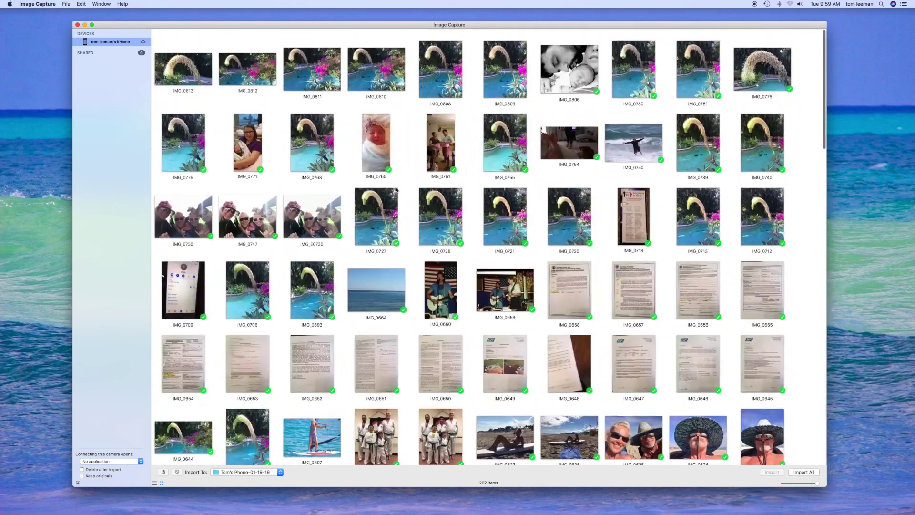
{"action": "scroll", "coordinate": [396, 189], "scroll_direction": "down", "scroll_amount": 10}
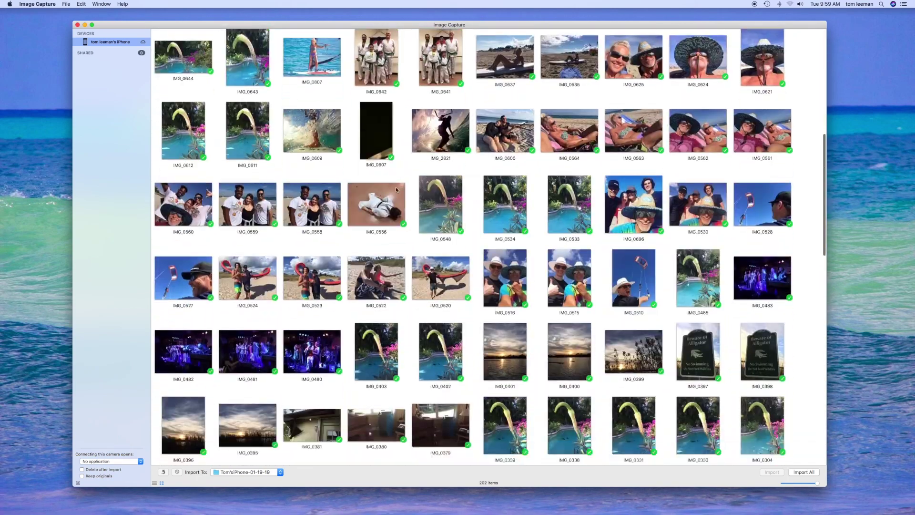
{"action": "scroll", "coordinate": [395, 190], "scroll_direction": "down", "scroll_amount": 10}
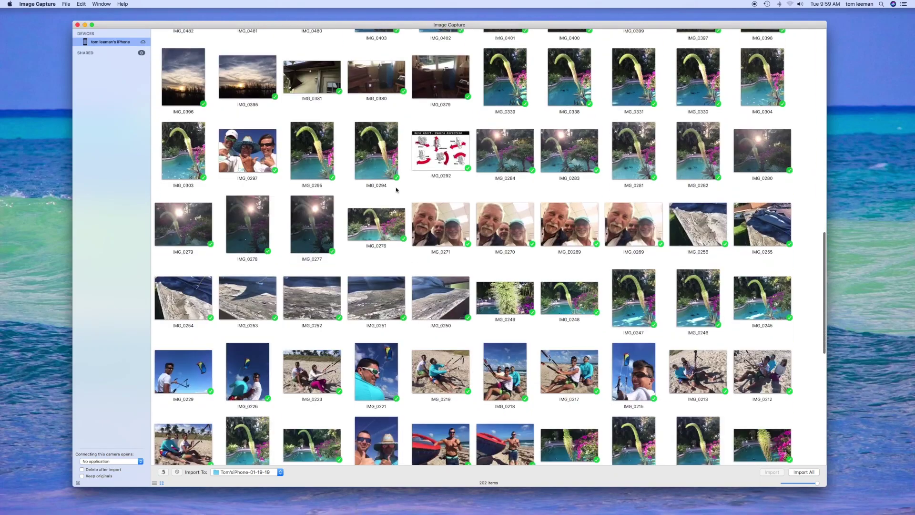
{"action": "scroll", "coordinate": [395, 189], "scroll_direction": "down", "scroll_amount": 10}
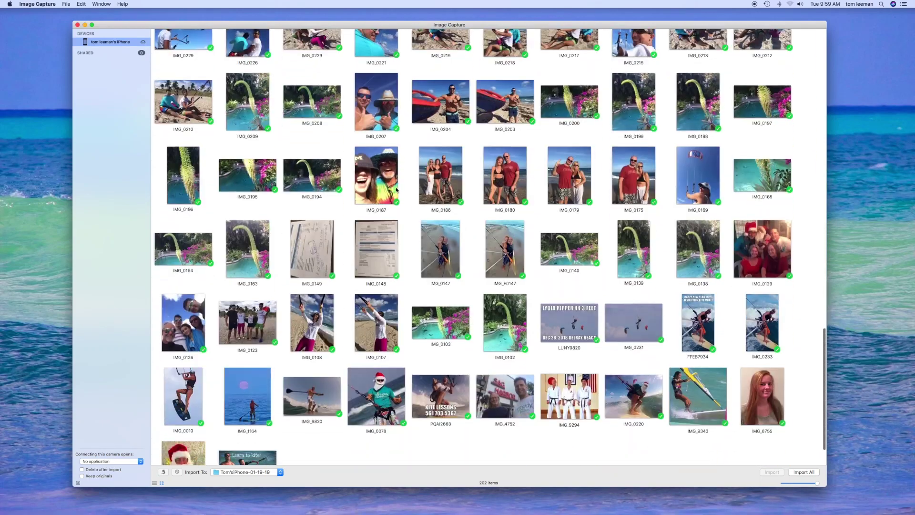
{"action": "scroll", "coordinate": [396, 189], "scroll_direction": "down", "scroll_amount": 2}
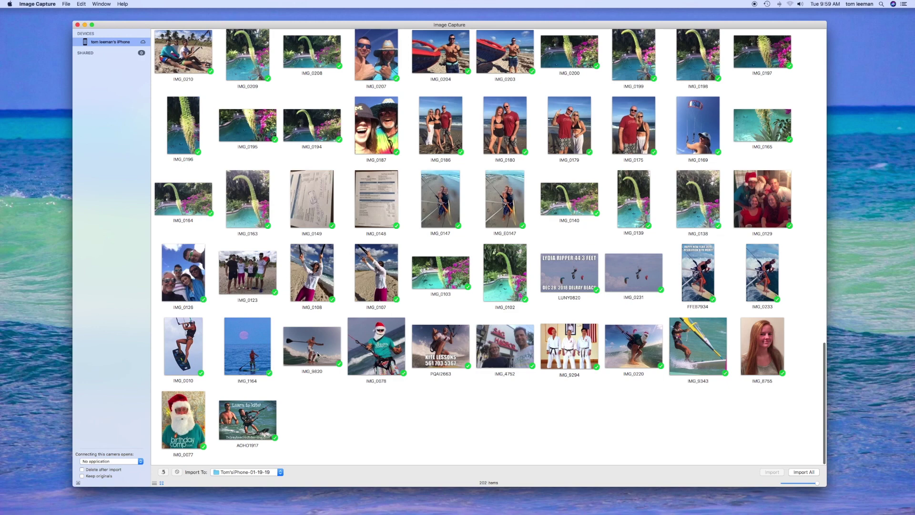
Import all iPhone items, then review every photo already imported in iPhoto
{"action": "left_click", "coordinate": [804, 472]}
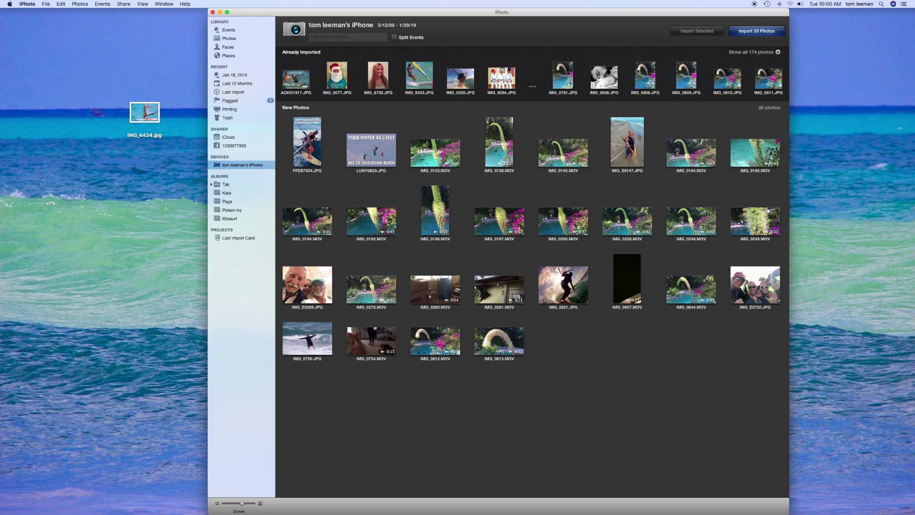
{"action": "left_click", "coordinate": [779, 53]}
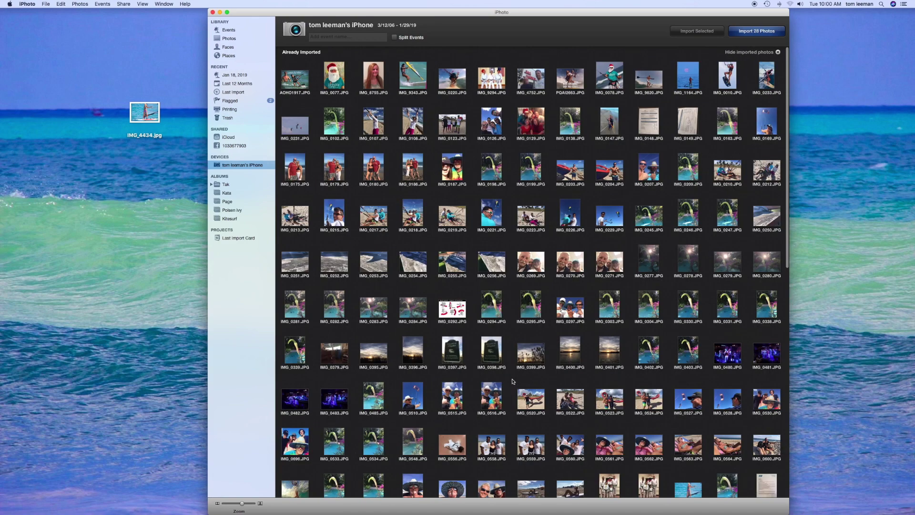
{"action": "scroll", "coordinate": [509, 302], "scroll_direction": "down", "scroll_amount": 3}
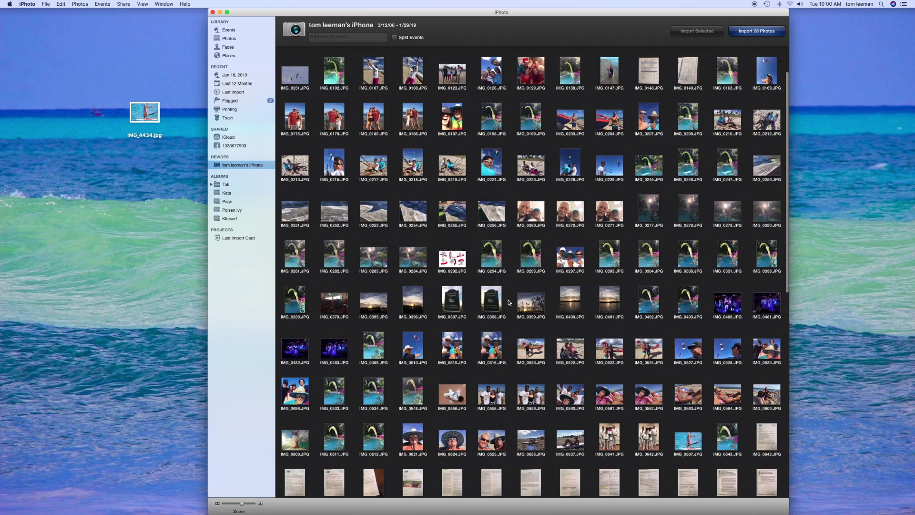
{"action": "scroll", "coordinate": [509, 302], "scroll_direction": "down", "scroll_amount": 10}
{"action": "scroll", "coordinate": [509, 302], "scroll_direction": "up", "scroll_amount": 12}
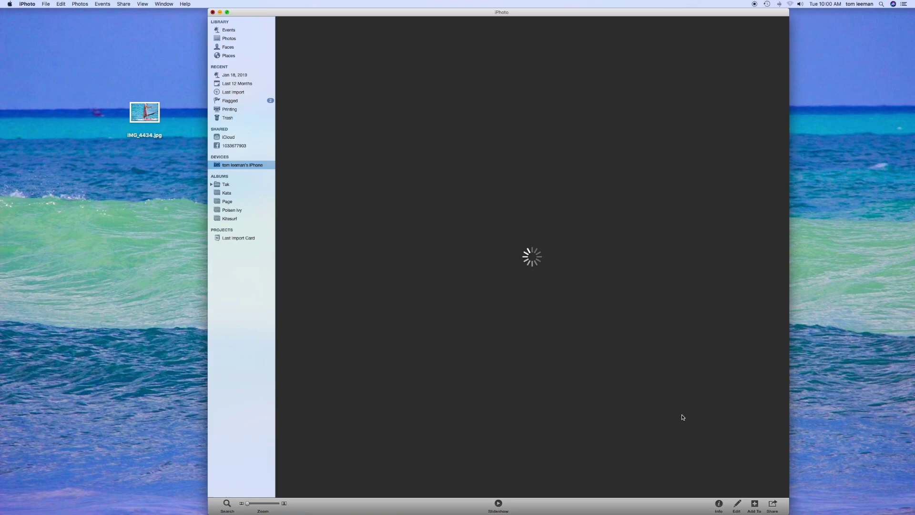
{"action": "mouse_move", "coordinate": [789, 499]}
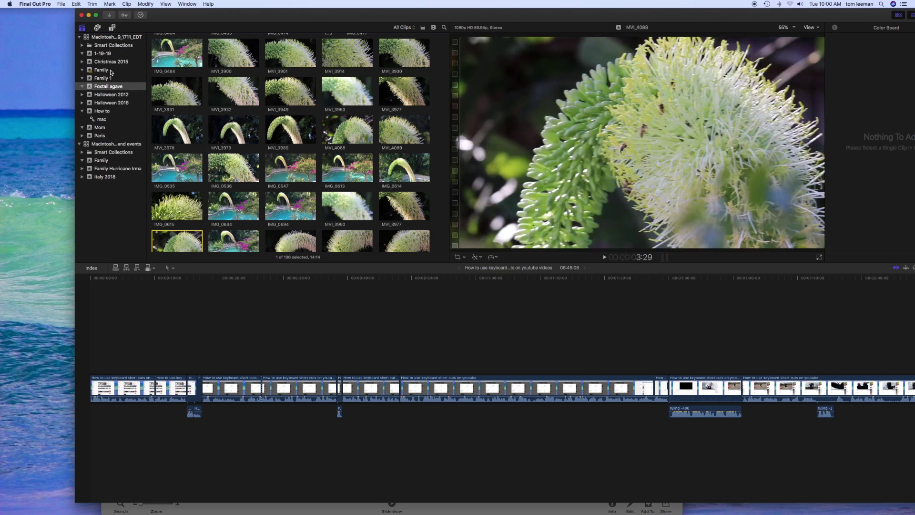
Open File > Import > Media and review the iPhone's 21 videos under Cameras
{"action": "left_click", "coordinate": [62, 6]}
{"action": "mouse_move", "coordinate": [70, 50]}
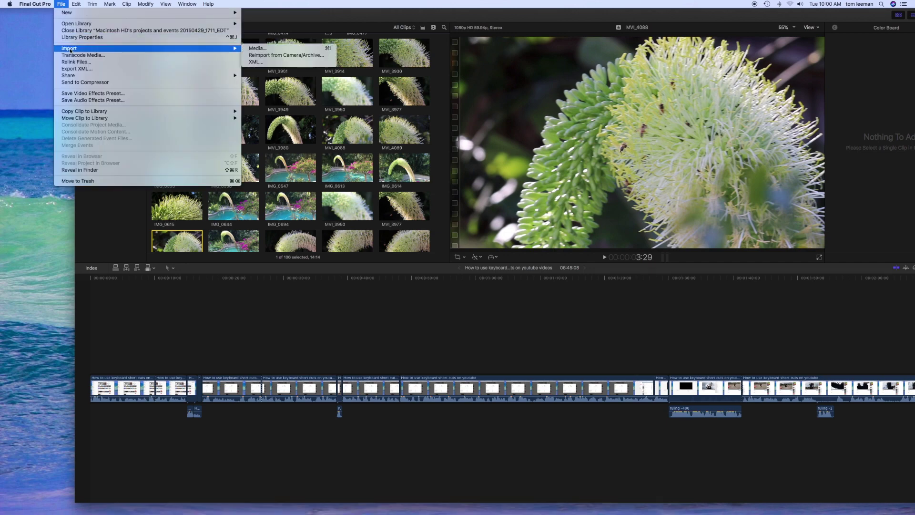
{"action": "left_click", "coordinate": [260, 50]}
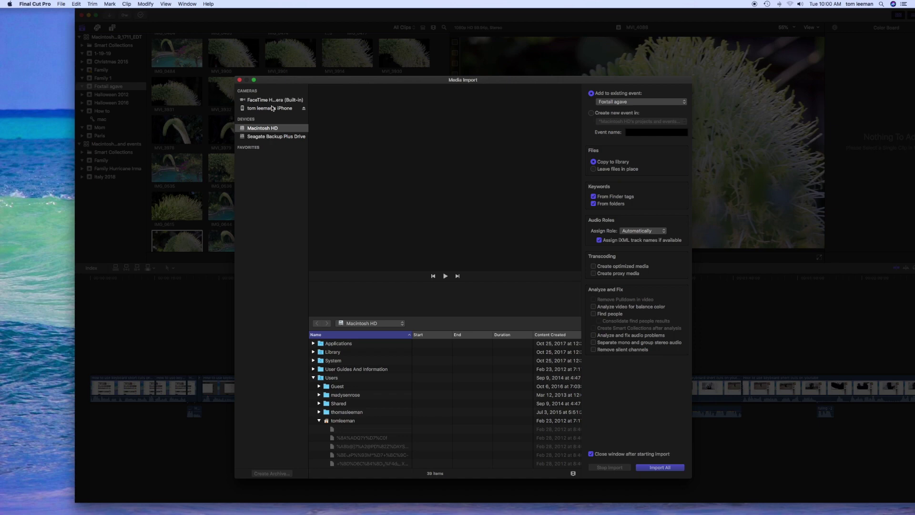
{"action": "left_click", "coordinate": [272, 109]}
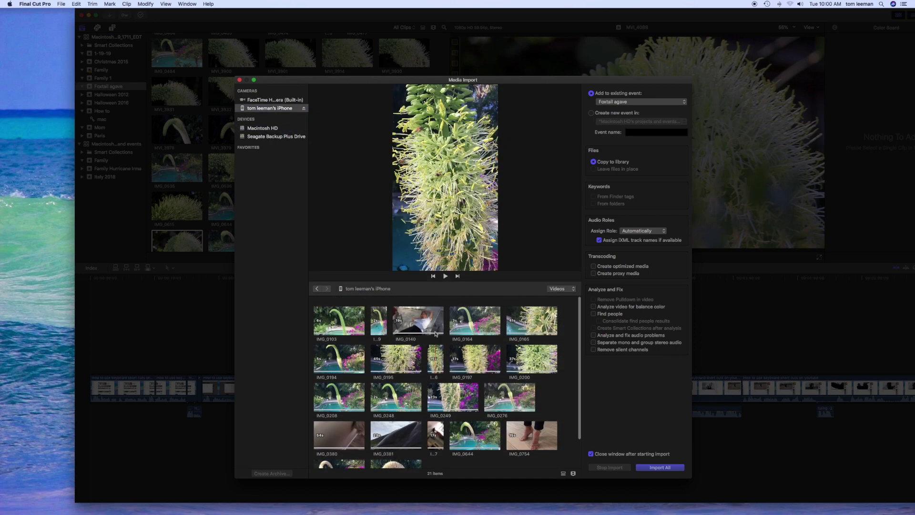
{"action": "scroll", "coordinate": [381, 329], "scroll_direction": "down", "scroll_amount": 1}
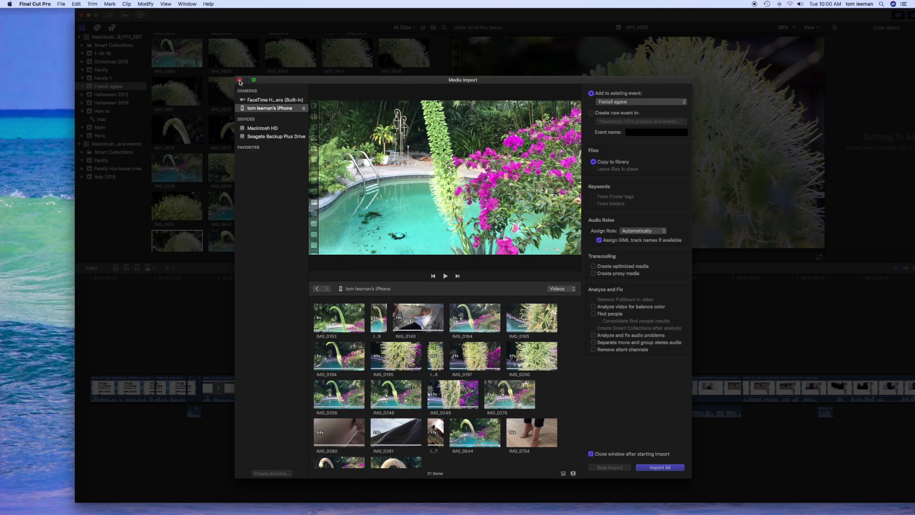
Close Media Import without importing, scroll the Foxtail agave event to the top, and minimize Final Cut Pro
{"action": "left_click", "coordinate": [240, 82]}
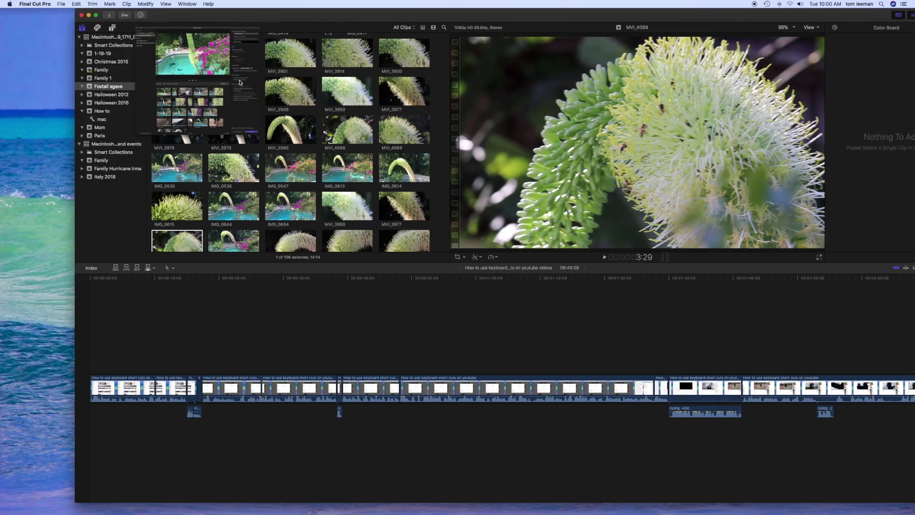
{"action": "scroll", "coordinate": [270, 122], "scroll_direction": "up", "scroll_amount": 4}
{"action": "scroll", "coordinate": [270, 122], "scroll_direction": "up", "scroll_amount": 10}
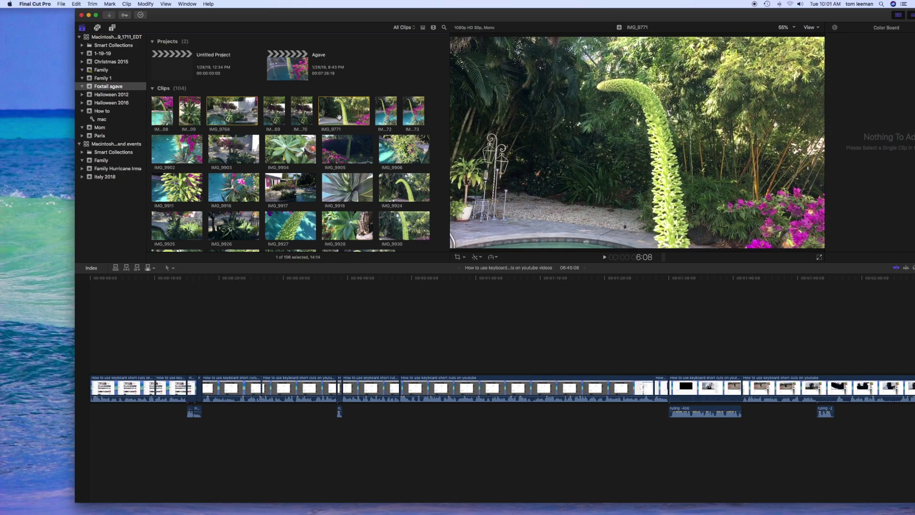
{"action": "left_click", "coordinate": [88, 16]}
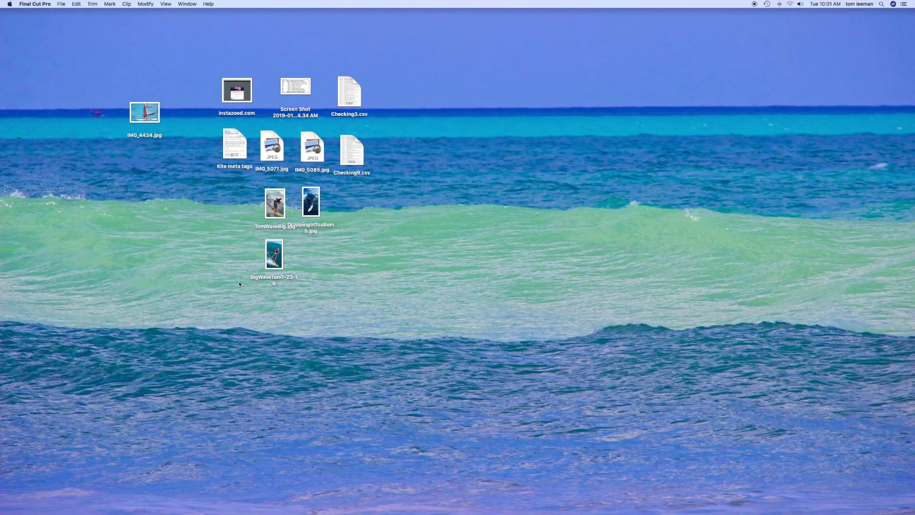
Launch Safari, go to icloud.com, and open the Photos library
{"action": "mouse_move", "coordinate": [705, 505]}
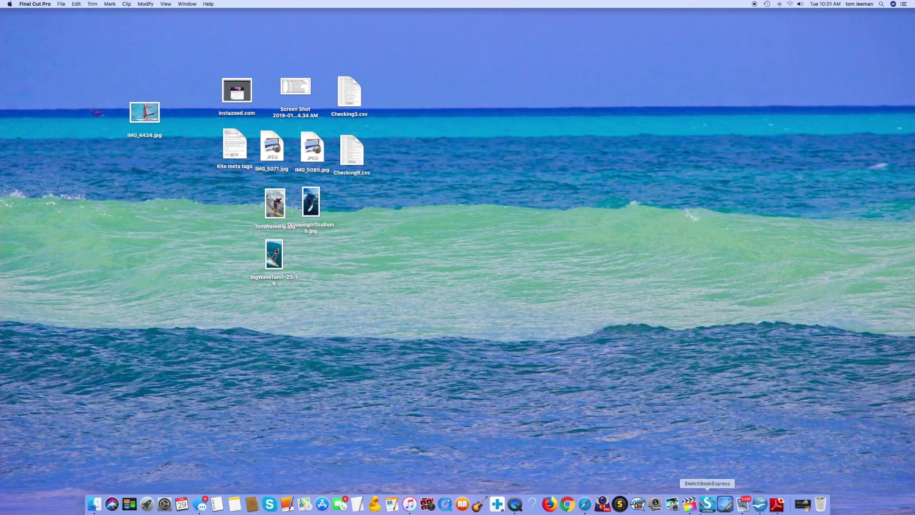
{"action": "left_click", "coordinate": [589, 506]}
{"action": "left_click_drag", "start_coordinate": [398, 20], "coordinate": [264, 15]}
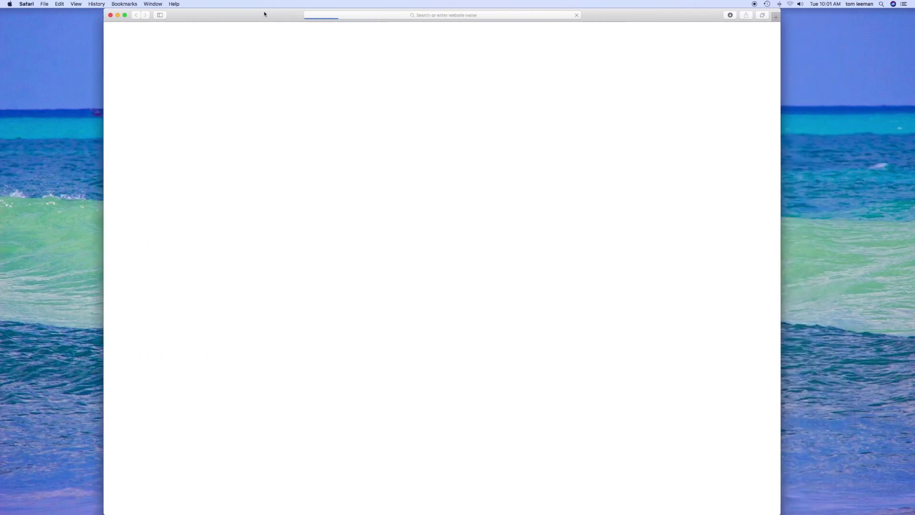
{"action": "left_click", "coordinate": [333, 15]}
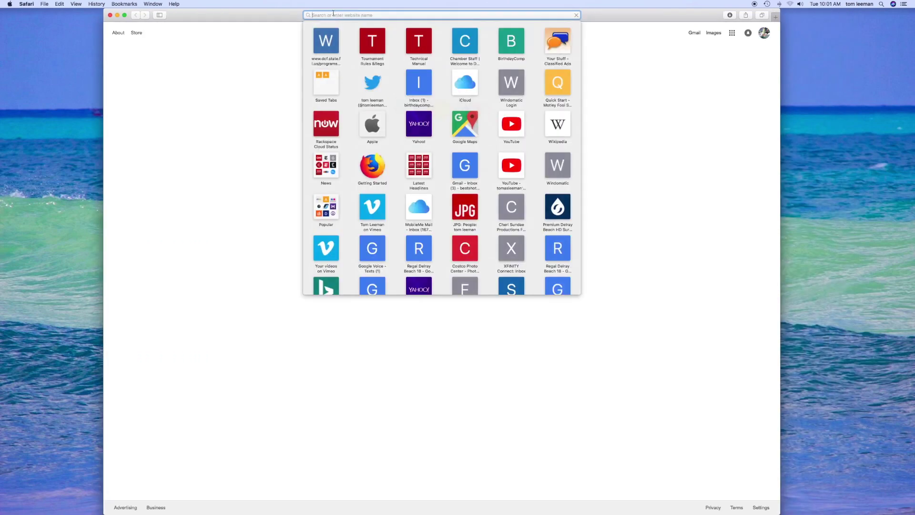
{"action": "type", "text": "icloud.com — iCloud"}
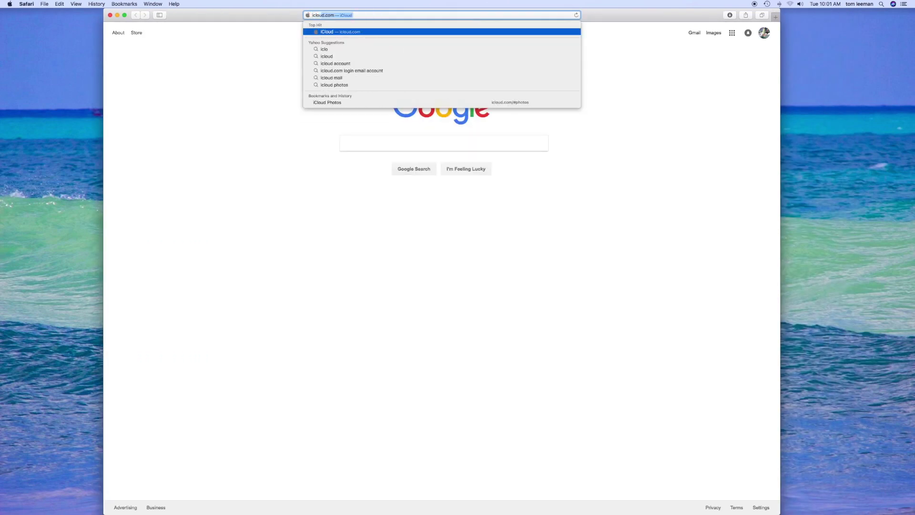
{"action": "left_click", "coordinate": [334, 32]}
{"action": "left_click", "coordinate": [529, 165]}
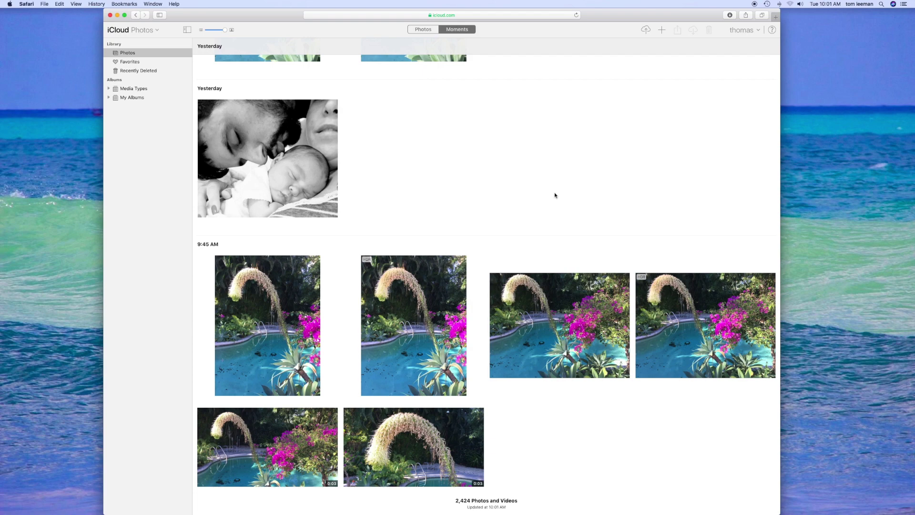
Scroll back through the Moments view to the Dec 15–16, 2018 pool agave shots
{"action": "scroll", "coordinate": [574, 148], "scroll_direction": "up", "scroll_amount": 15}
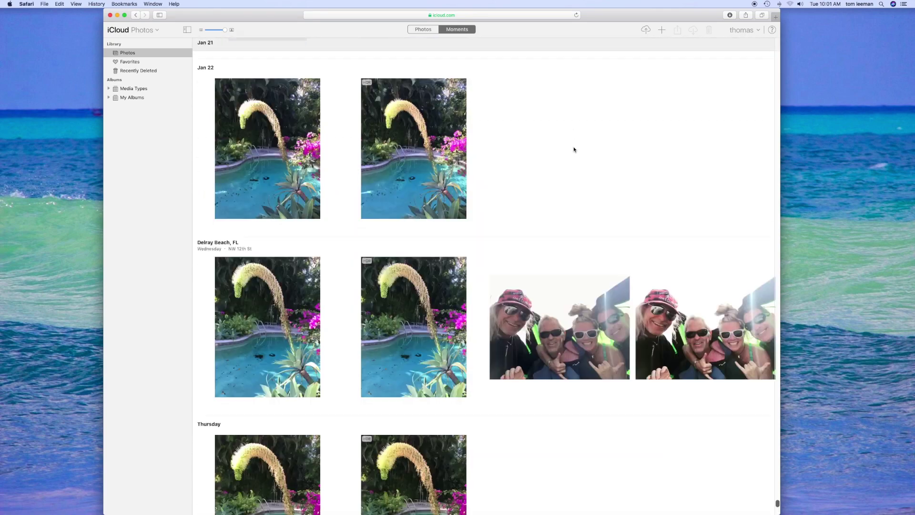
{"action": "scroll", "coordinate": [574, 150], "scroll_direction": "up", "scroll_amount": 20}
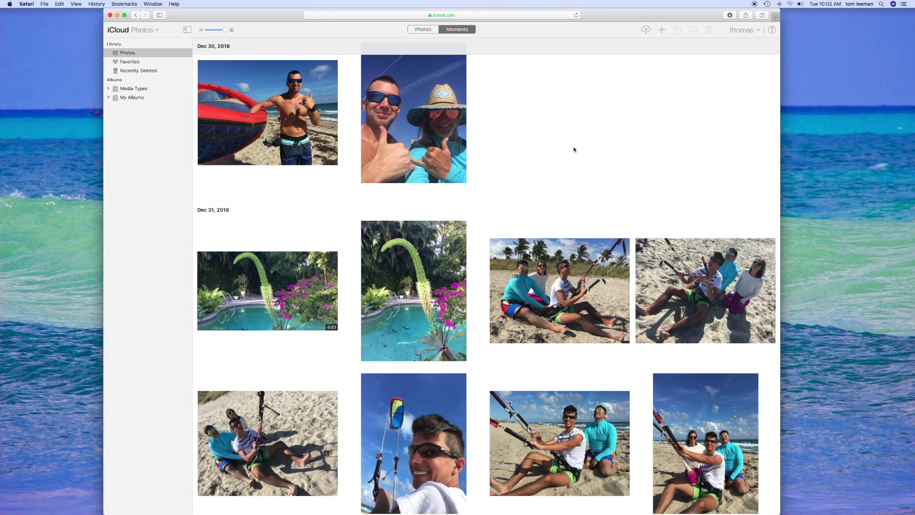
{"action": "mouse_move", "coordinate": [279, 297]}
{"action": "scroll", "coordinate": [442, 238], "scroll_direction": "up", "scroll_amount": 10}
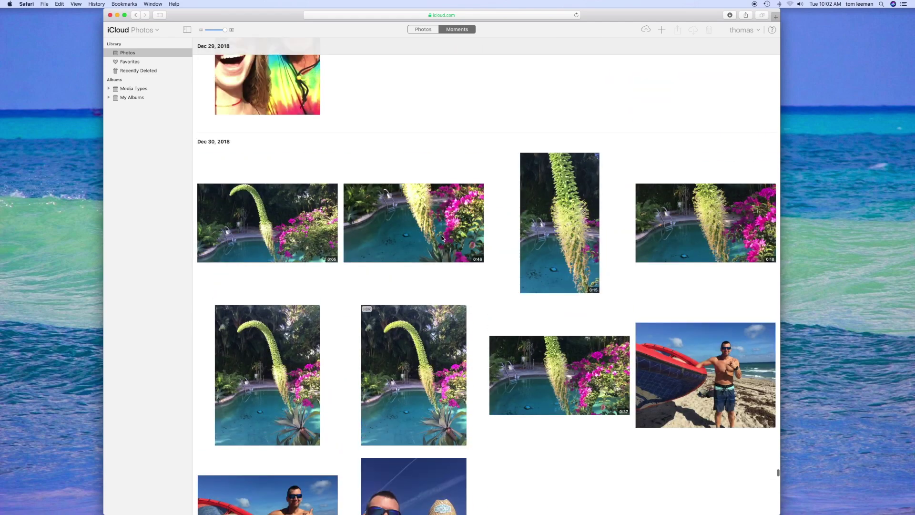
{"action": "scroll", "coordinate": [443, 238], "scroll_direction": "up", "scroll_amount": 15}
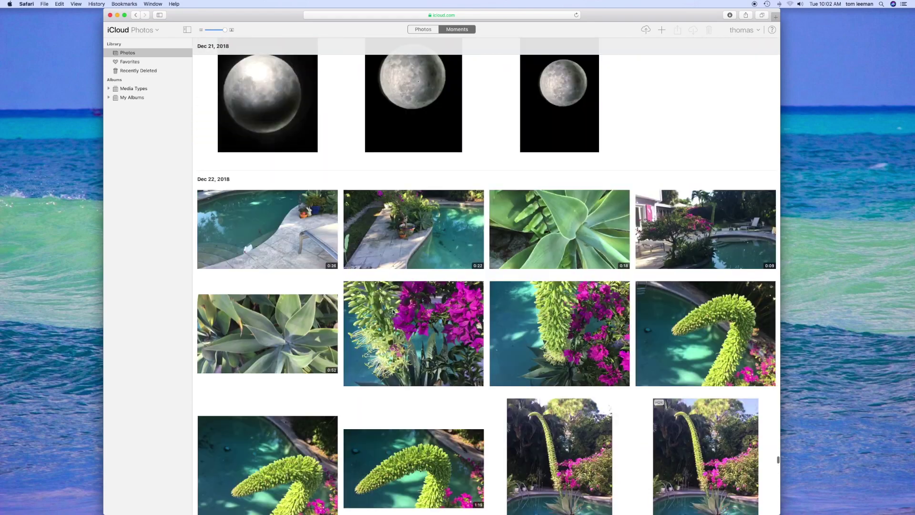
{"action": "scroll", "coordinate": [393, 311], "scroll_direction": "up", "scroll_amount": 15}
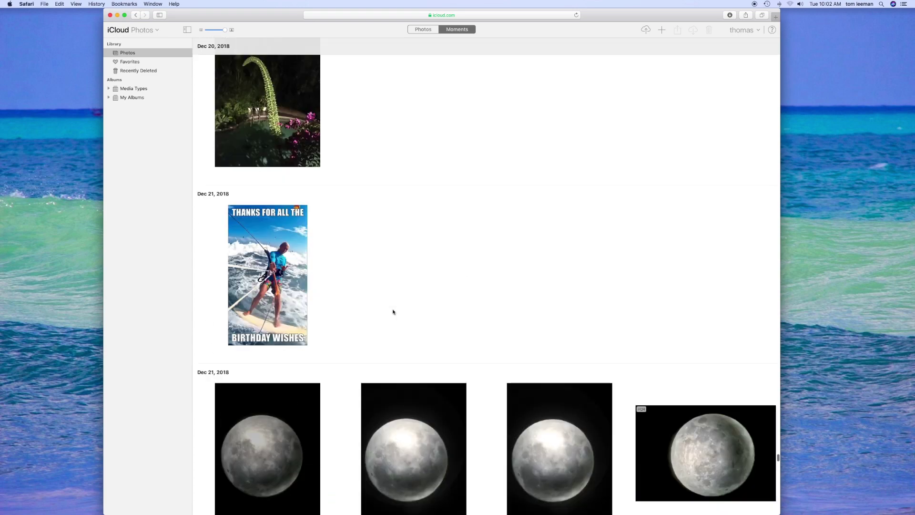
{"action": "scroll", "coordinate": [392, 311], "scroll_direction": "up", "scroll_amount": 15}
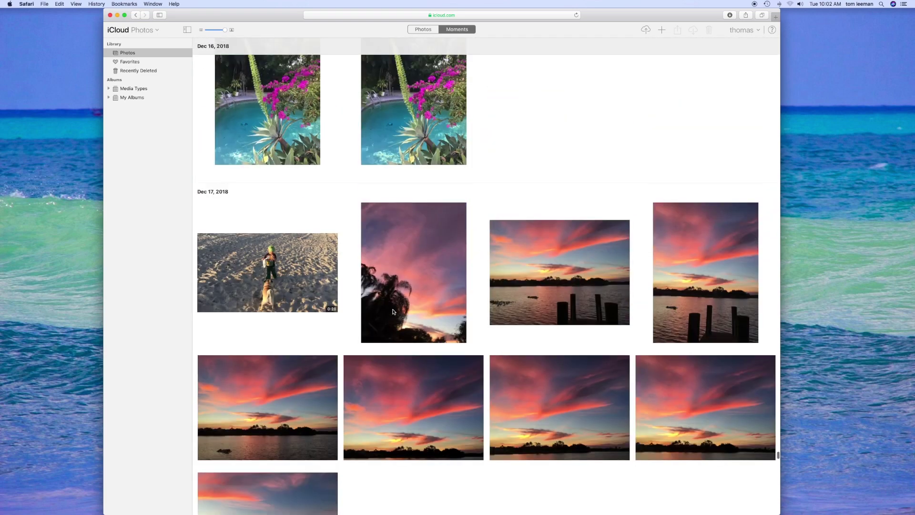
{"action": "scroll", "coordinate": [393, 312], "scroll_direction": "up", "scroll_amount": 3}
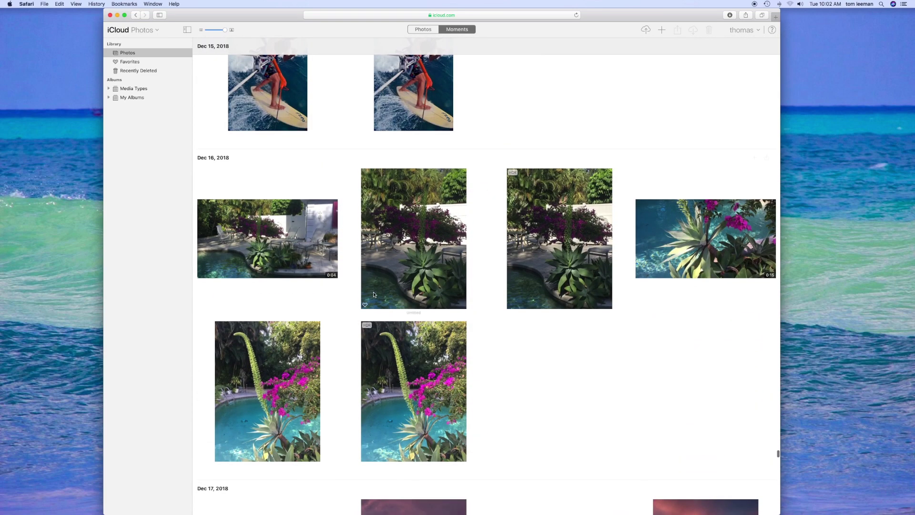
Select the first and last Dec 16 pool videos, download them, and close both QuickTime windows
{"action": "left_click", "coordinate": [273, 242]}
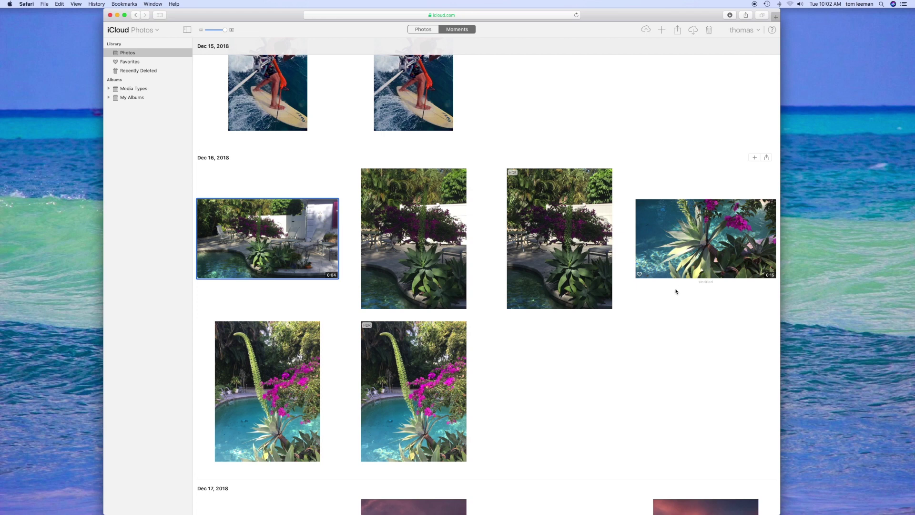
{"action": "left_click", "coordinate": [697, 249]}
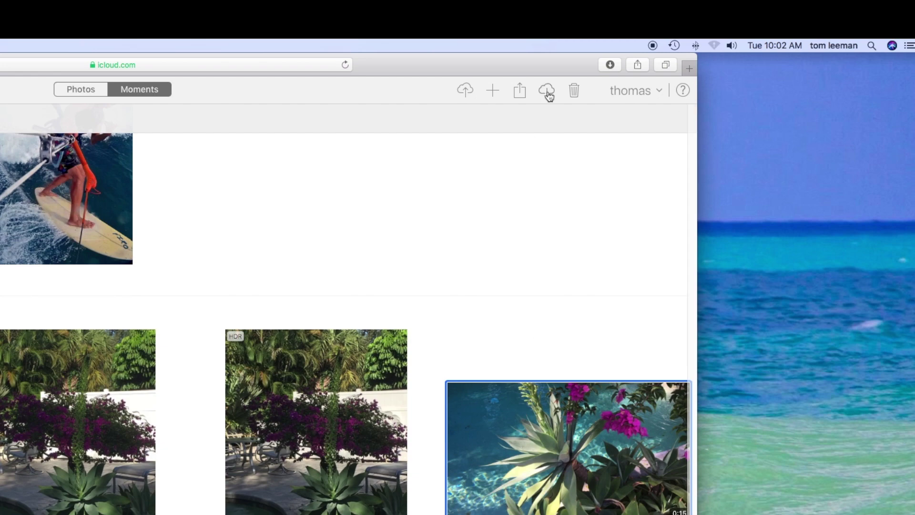
{"action": "left_click", "coordinate": [547, 93]}
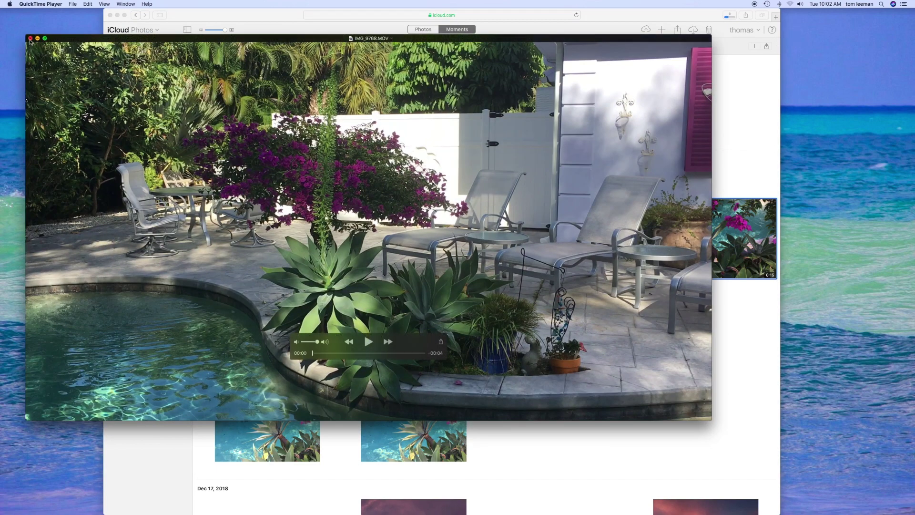
{"action": "left_click", "coordinate": [30, 40]}
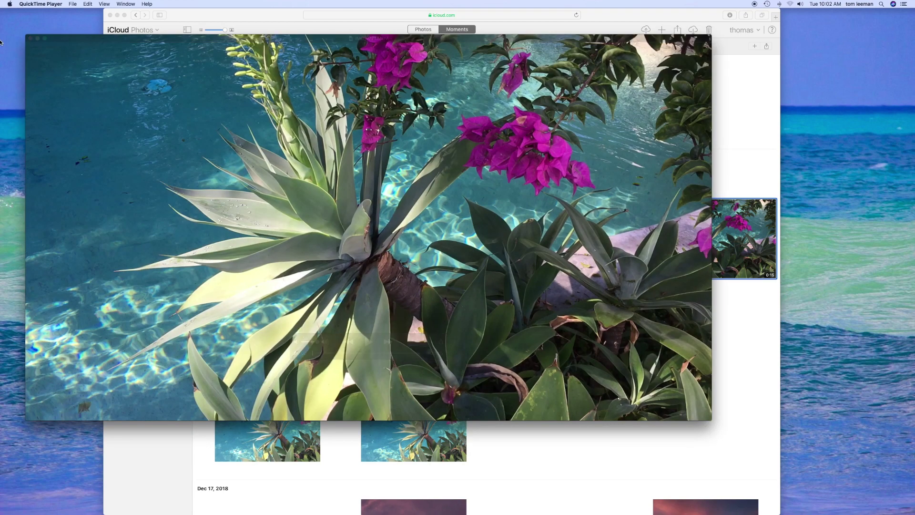
{"action": "left_click", "coordinate": [30, 39]}
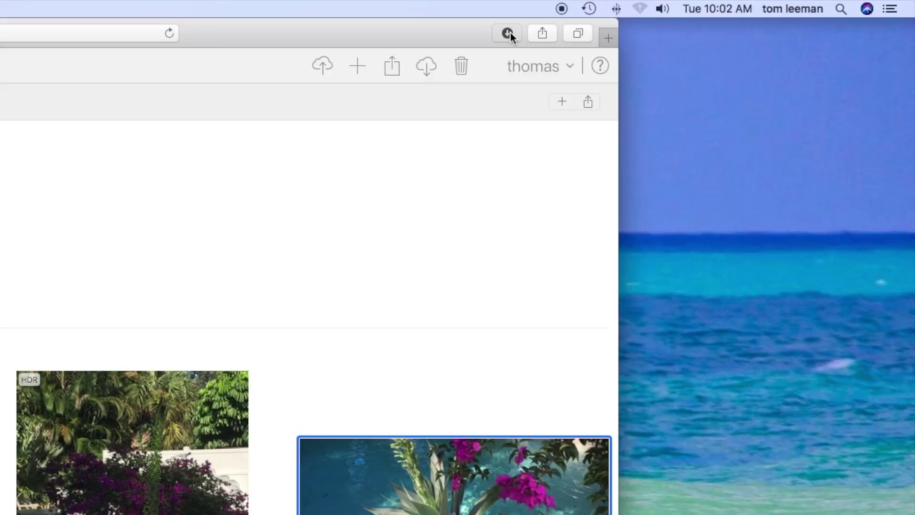
Drag IMG_9771.MOV and IMG_9768.MOV from Safari's Downloads list onto the desktop
{"action": "left_click", "coordinate": [730, 15]}
{"action": "left_click_drag", "start_coordinate": [413, 96], "coordinate": [754, 129]}
{"action": "left_click_drag", "start_coordinate": [413, 140], "coordinate": [810, 253]}
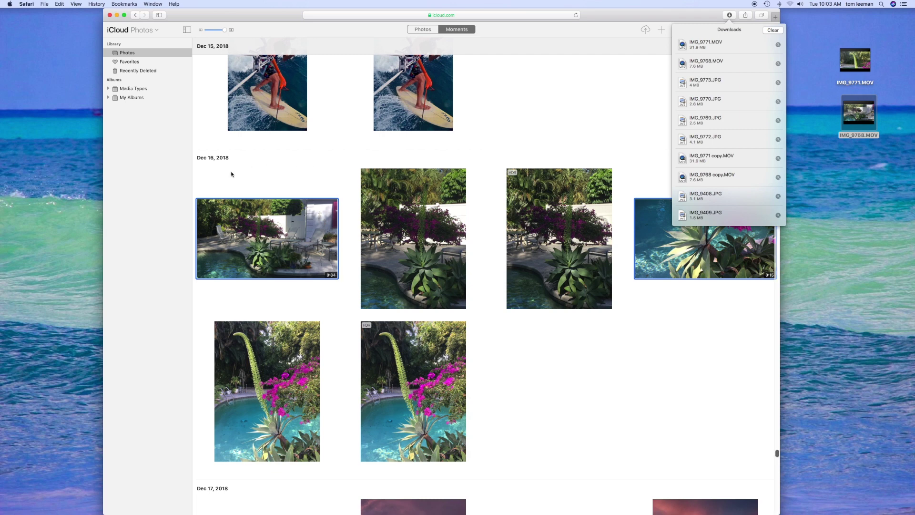
{"action": "left_click", "coordinate": [586, 94]}
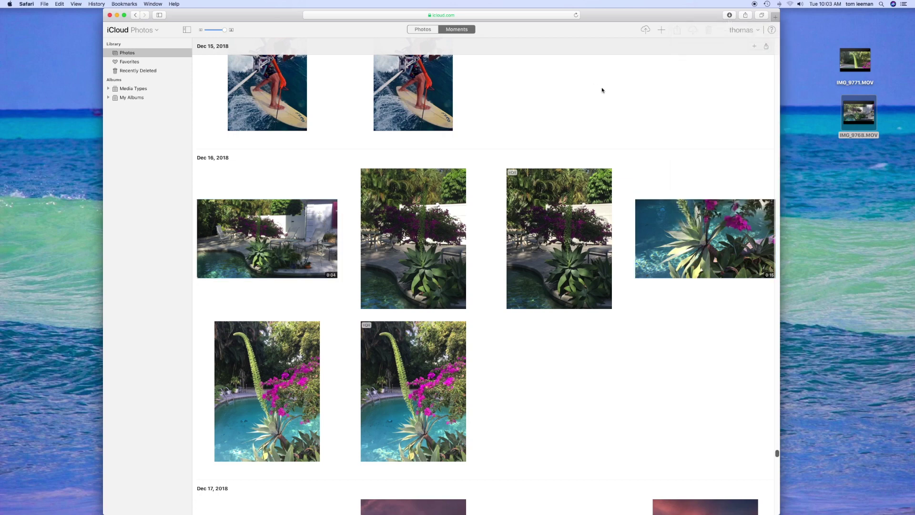
{"action": "scroll", "coordinate": [559, 102], "scroll_direction": "up", "scroll_amount": 5}
{"action": "scroll", "coordinate": [558, 103], "scroll_direction": "up", "scroll_amount": 10}
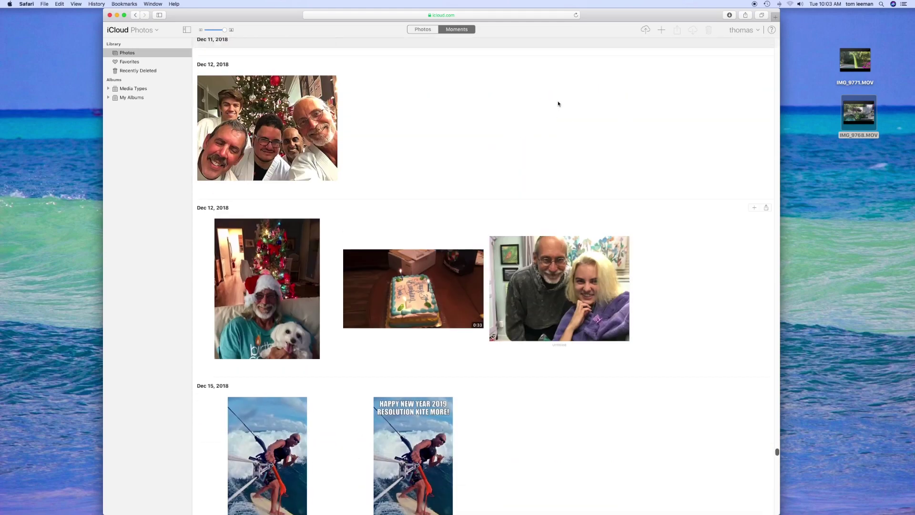
{"action": "scroll", "coordinate": [557, 101], "scroll_direction": "down", "scroll_amount": 15}
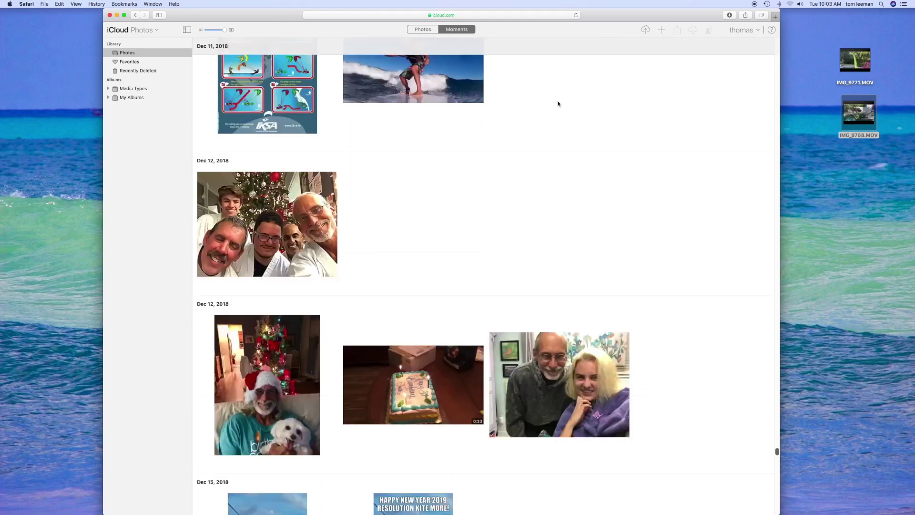
{"action": "scroll", "coordinate": [558, 101], "scroll_direction": "down", "scroll_amount": 2}
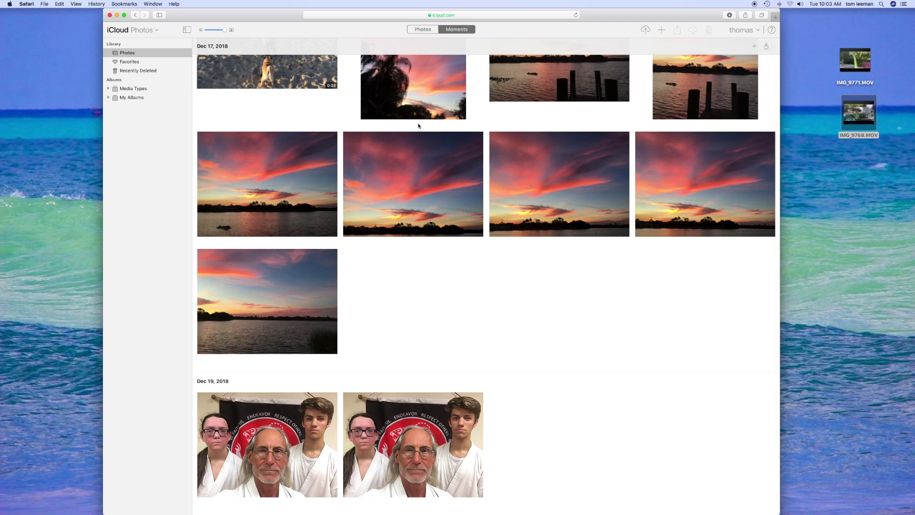
{"action": "mouse_move", "coordinate": [725, 510]}
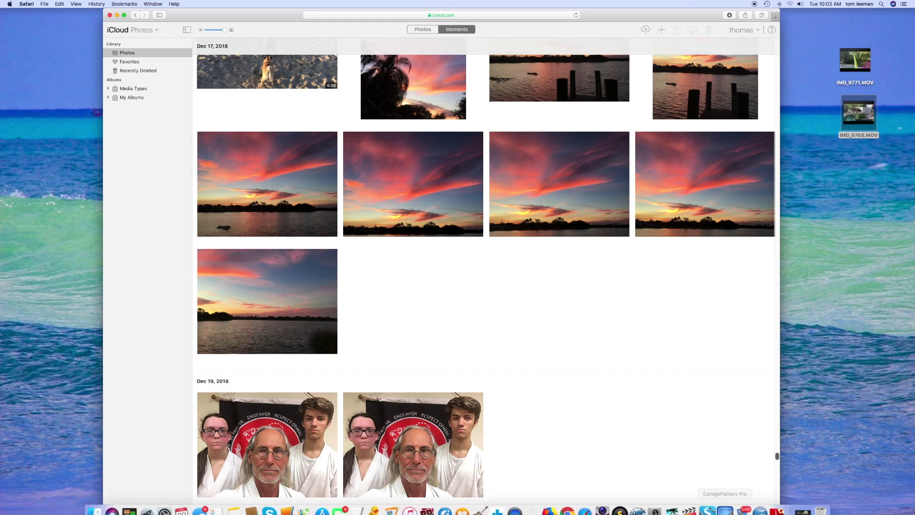
Drag the desktop IMG_9768 and IMG_9771 movies into the Foxtail agave event browser
{"action": "left_click", "coordinate": [803, 509]}
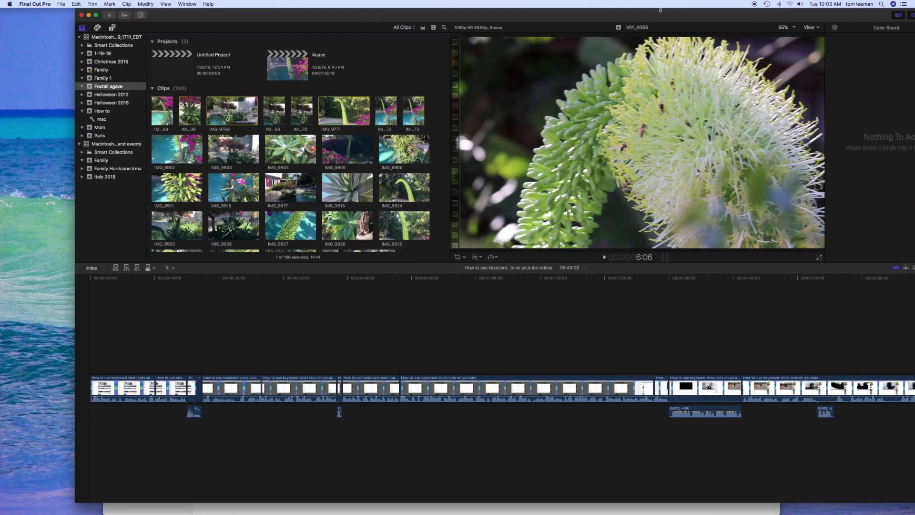
{"action": "left_click_drag", "start_coordinate": [661, 9], "coordinate": [467, 22]}
{"action": "left_click", "coordinate": [868, 84]}
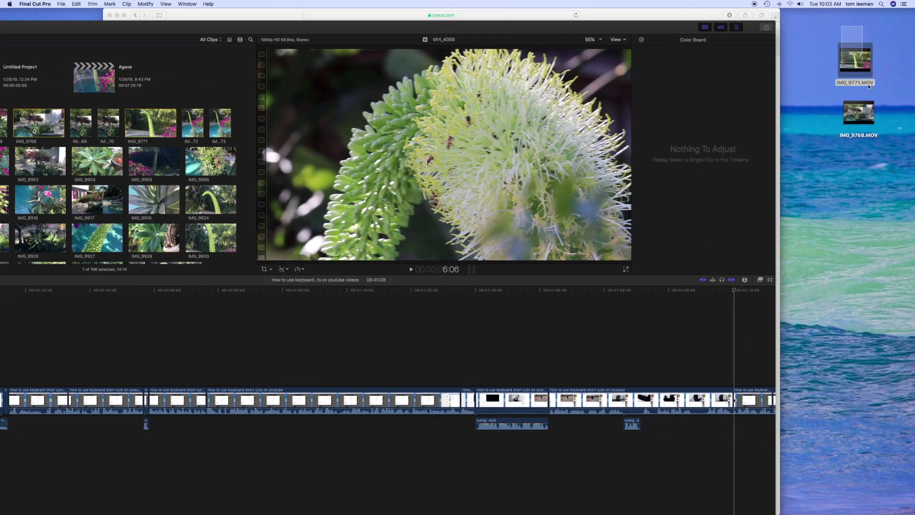
{"action": "left_click_drag", "start_coordinate": [868, 83], "coordinate": [876, 187]}
{"action": "left_click_drag", "start_coordinate": [865, 68], "coordinate": [184, 157]}
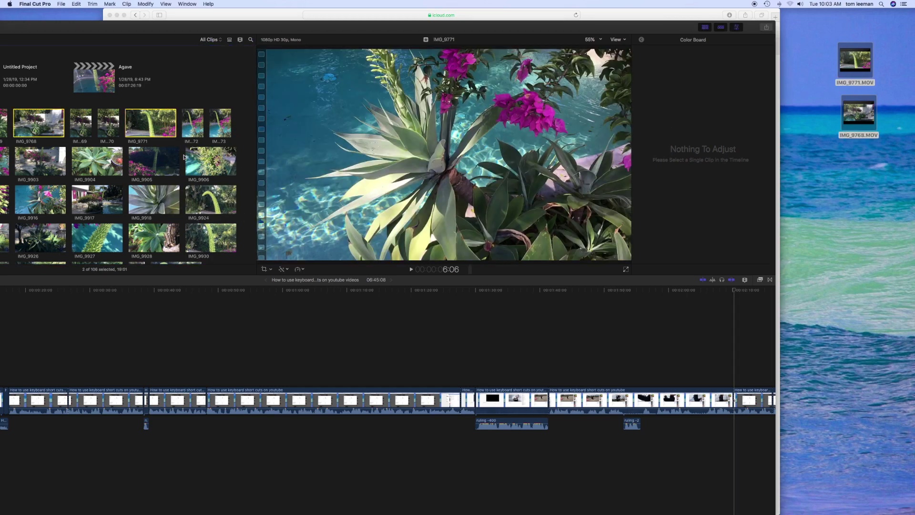